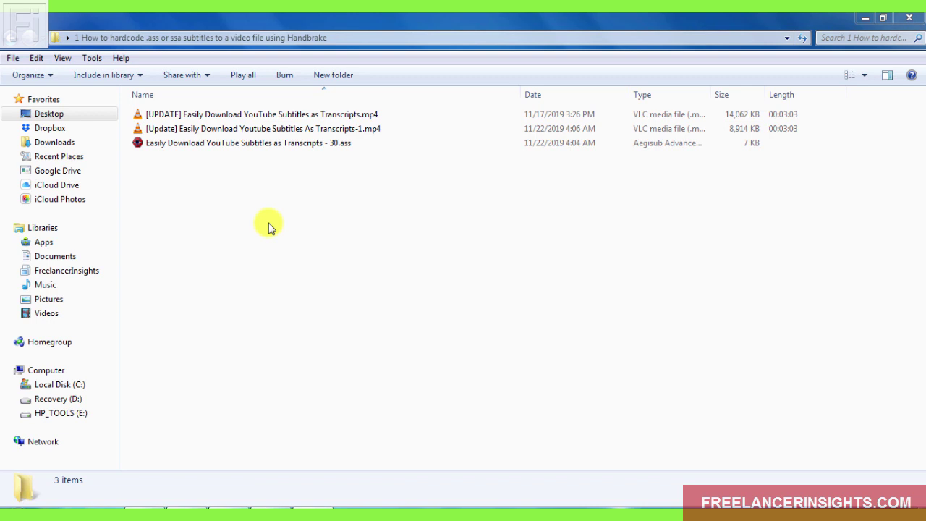
# Step: Select the Transcripts-1.mp4 video in the Explorer file list
pyautogui.click(274, 135)
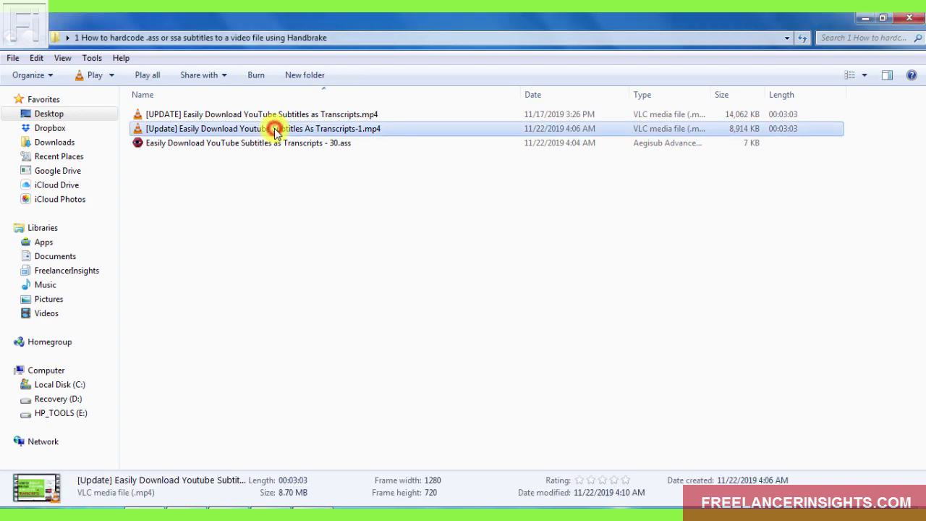
# Step: Play Transcripts-1.mp4 in VLC, pause it at 00:15 and minimize the player
pyautogui.doubleClick(275, 134)
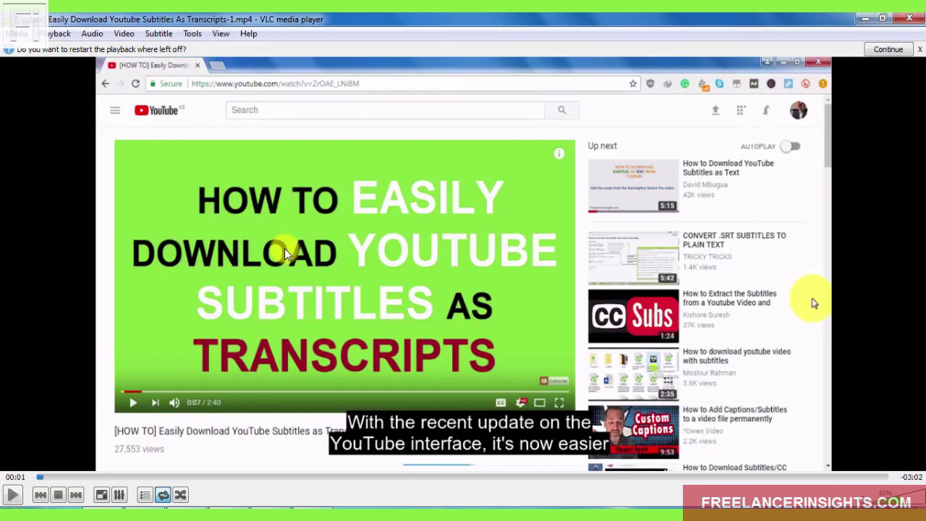
pyautogui.press('space')
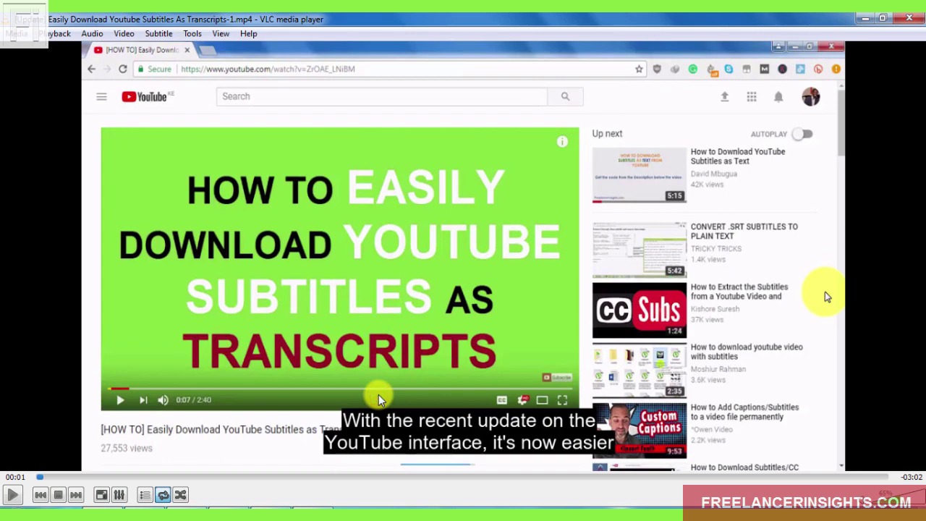
pyautogui.press('space')
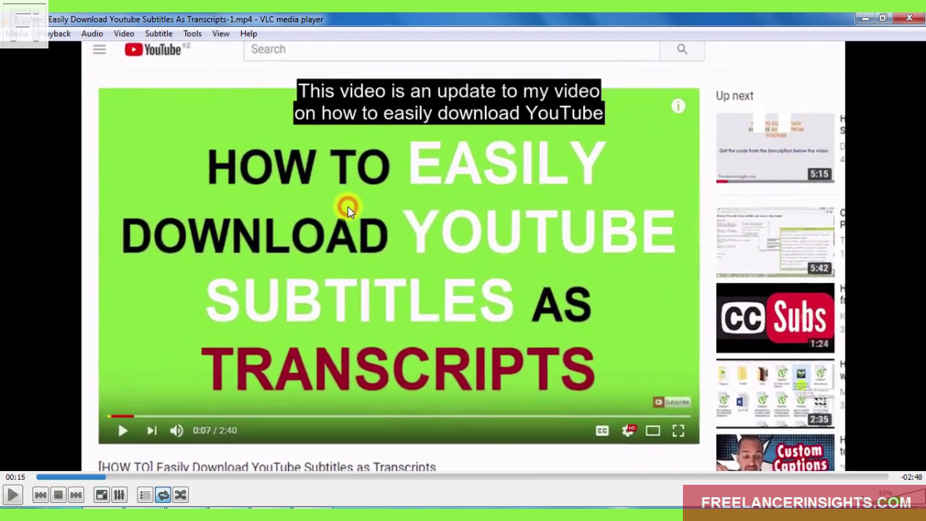
pyautogui.press('space')
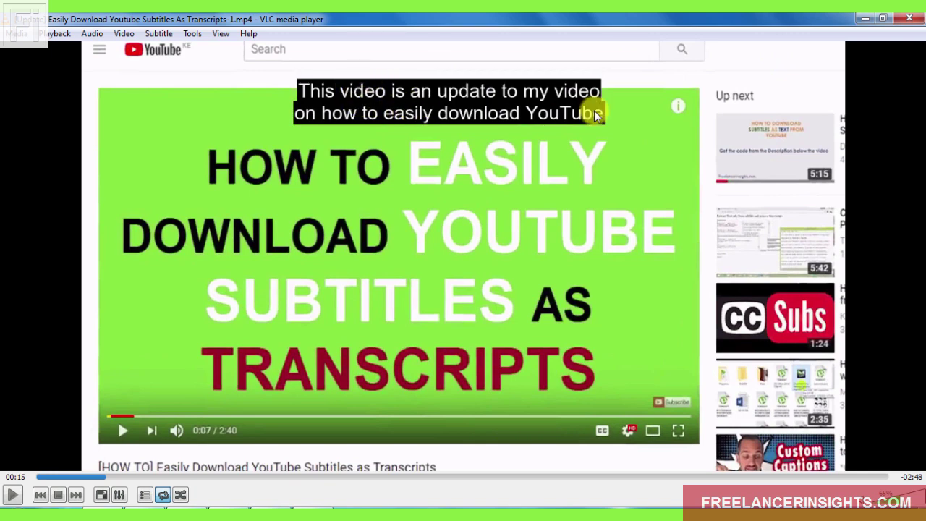
pyautogui.click(865, 19)
pyautogui.click(459, 281)
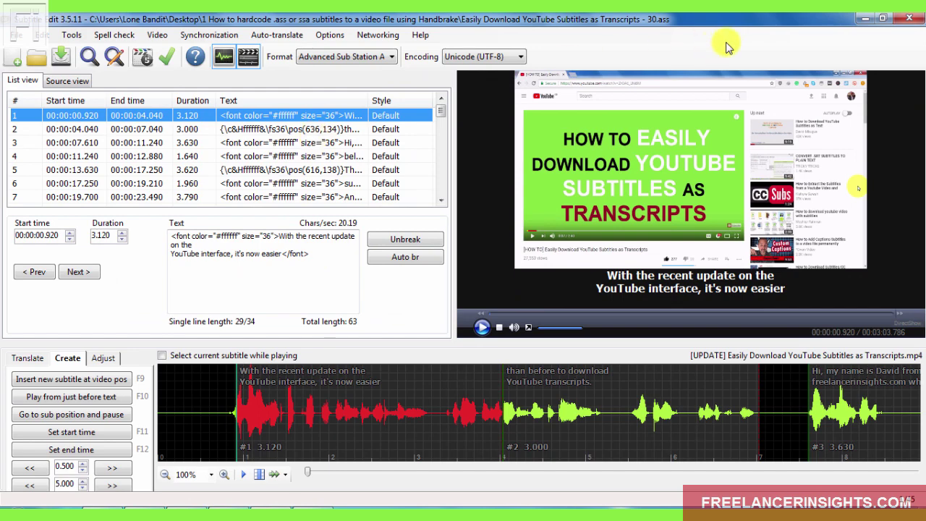
pyautogui.click(865, 18)
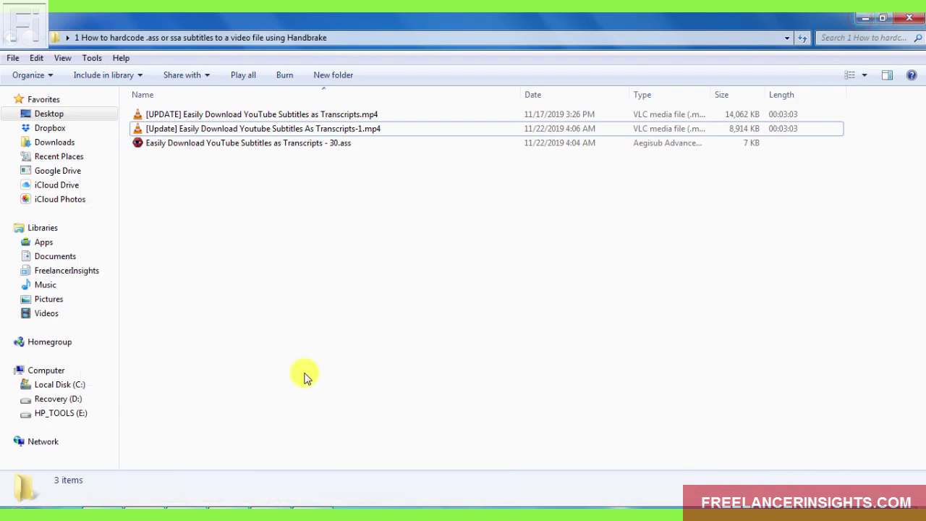
pyautogui.click(231, 507)
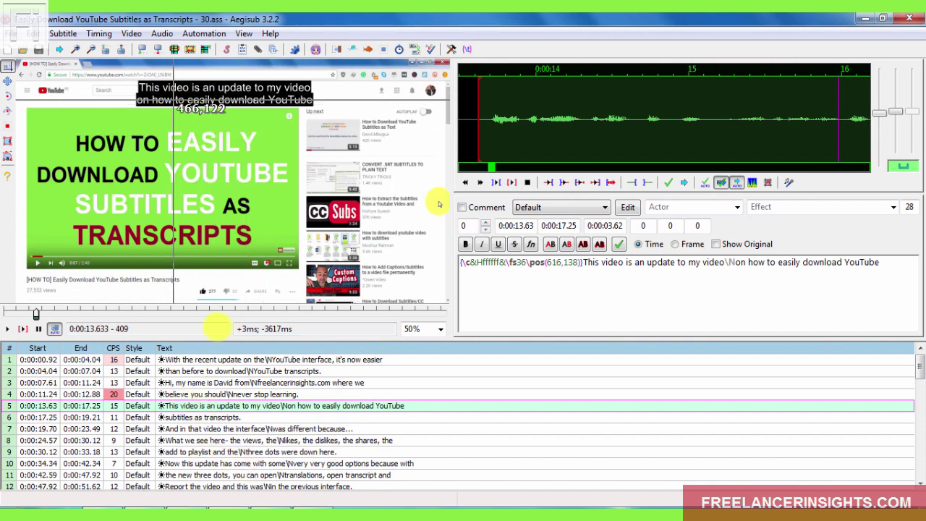
pyautogui.click(187, 371)
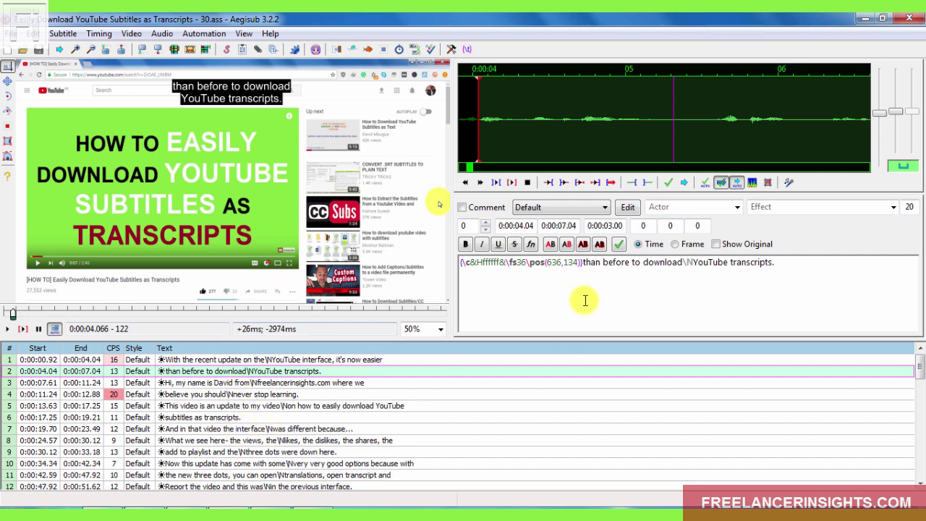
pyautogui.click(865, 20)
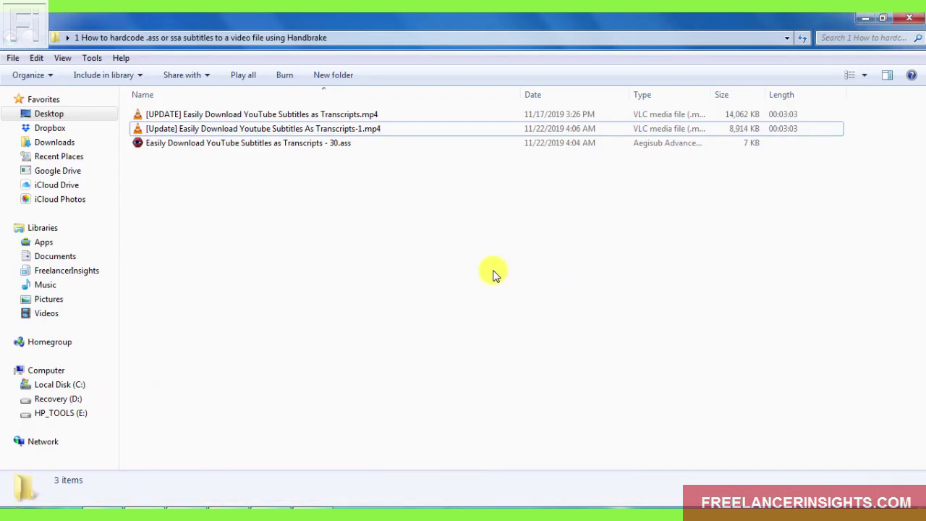
pyautogui.click(281, 114)
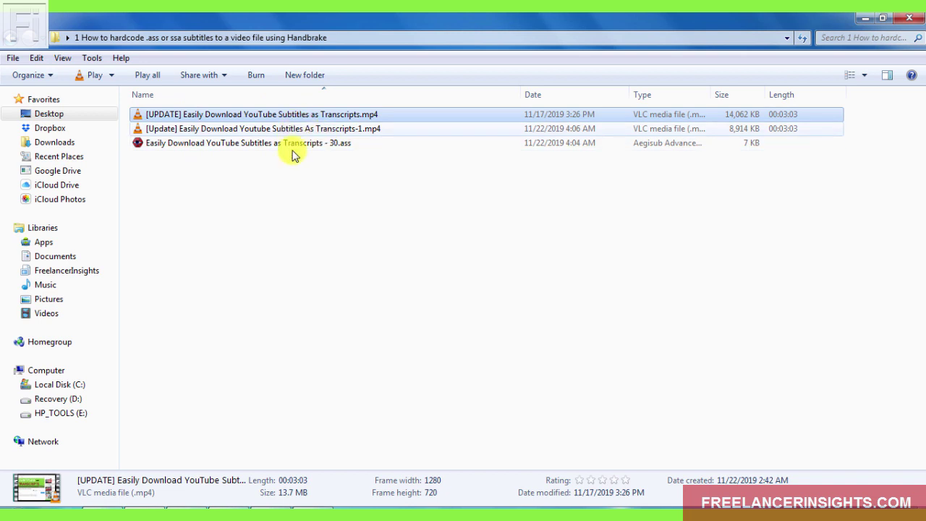
pyautogui.click(233, 149)
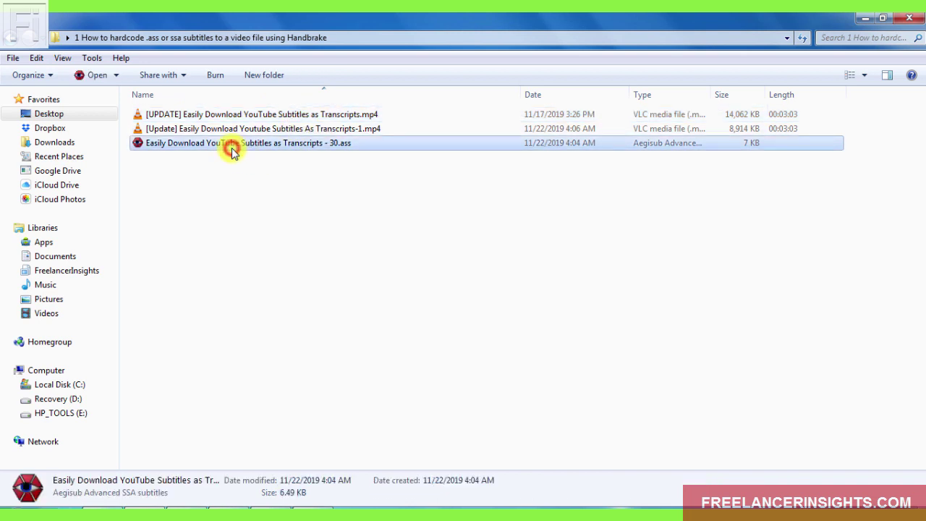
pyautogui.click(294, 221)
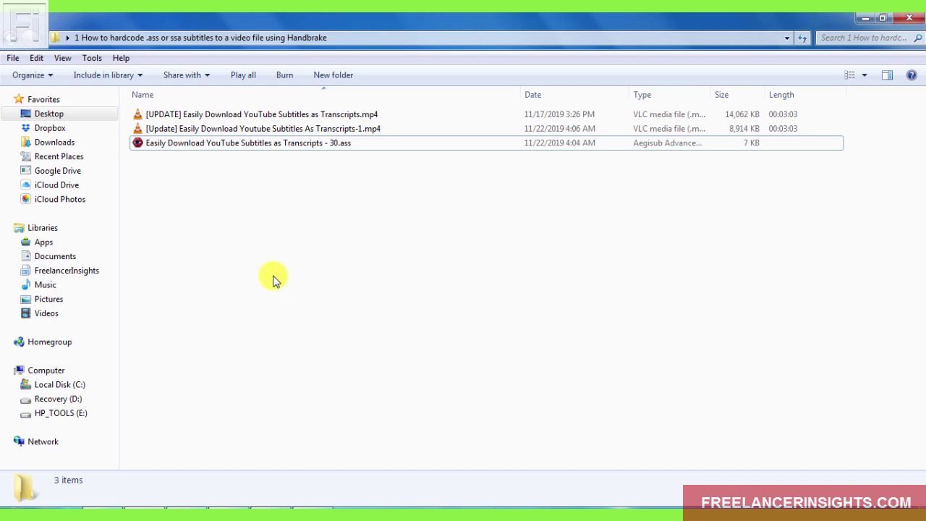
# Step: Launch HandBrake by searching 'hand' from the Start menu
pyautogui.click(9, 507)
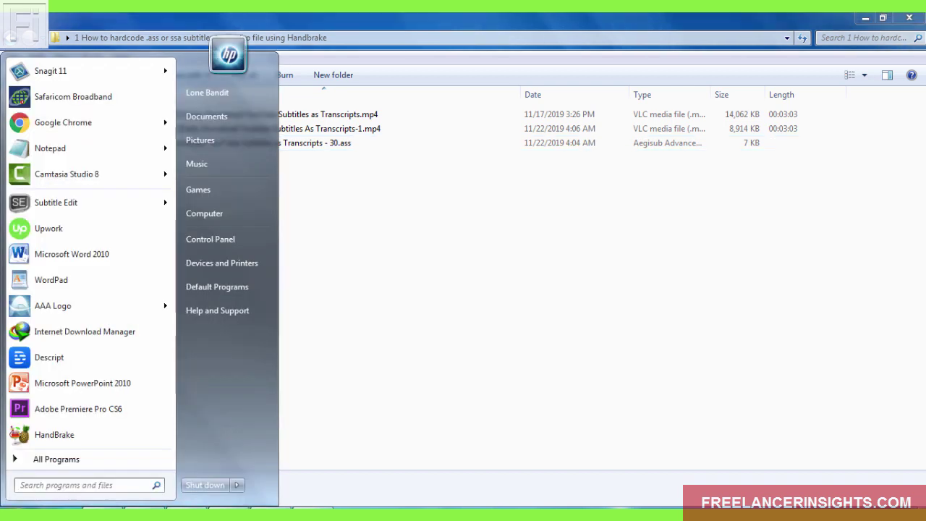
pyautogui.write('hand')
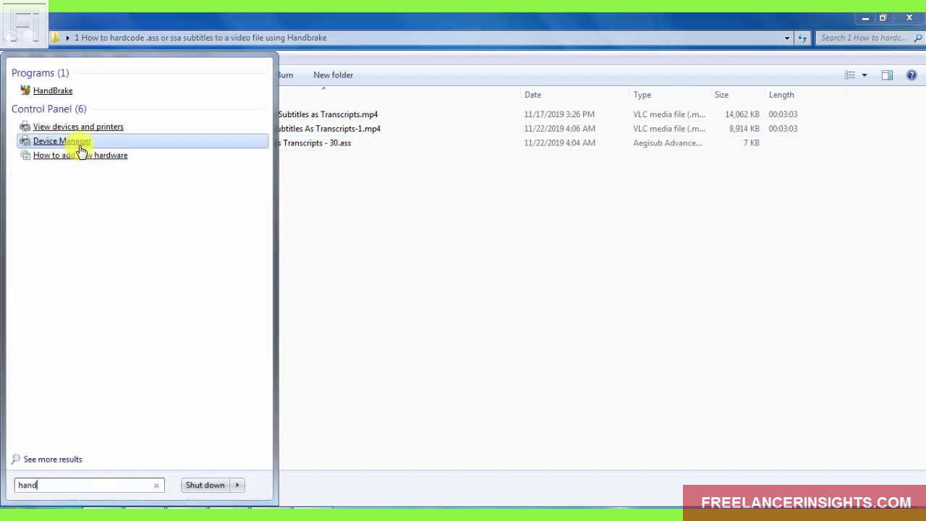
pyautogui.click(57, 93)
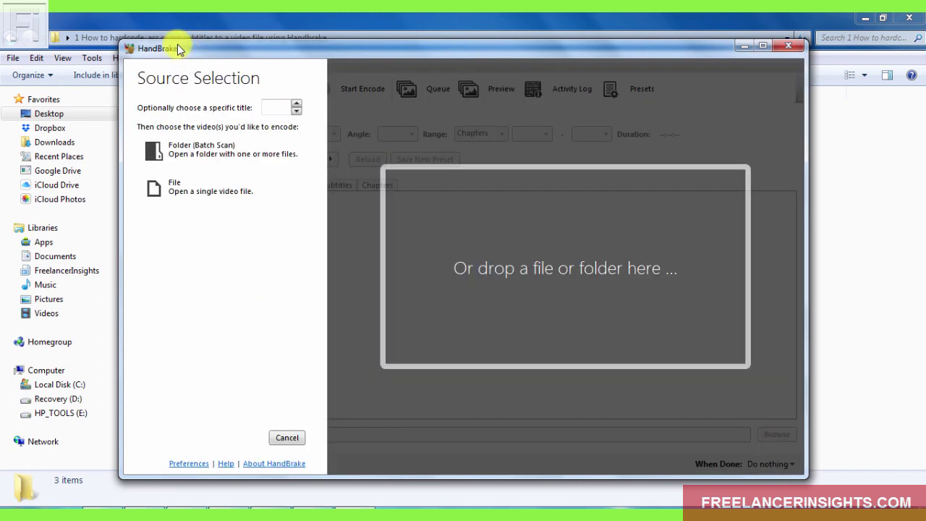
pyautogui.moveTo(182, 50); pyautogui.dragTo(311, 58)
# Step: Drag the original Transcripts MP4 into HandBrake as the source video
pyautogui.moveTo(192, 113); pyautogui.dragTo(618, 256)
pyautogui.click(201, 196)
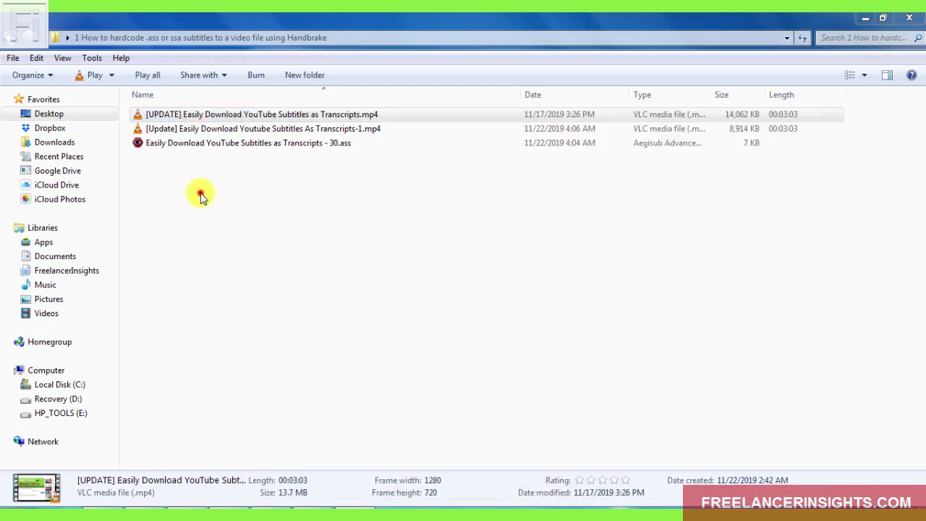
pyautogui.click(204, 129)
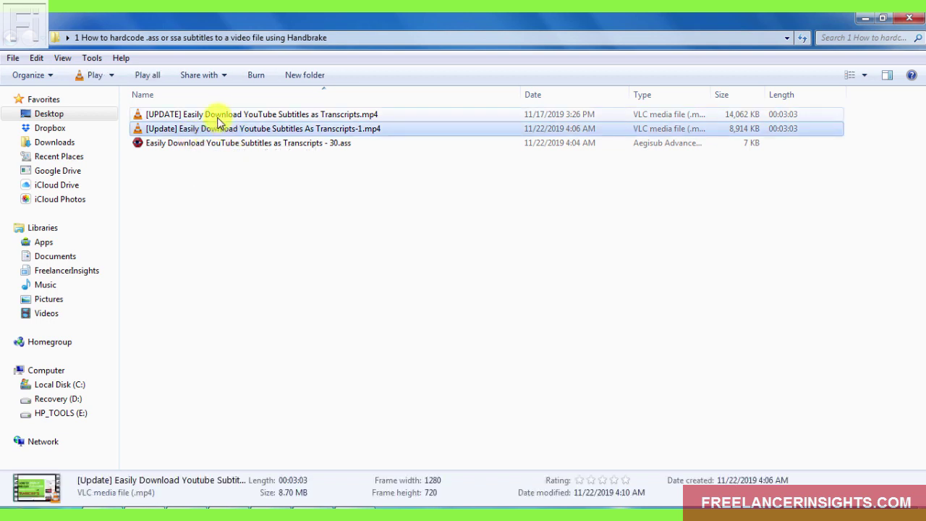
pyautogui.click(217, 115)
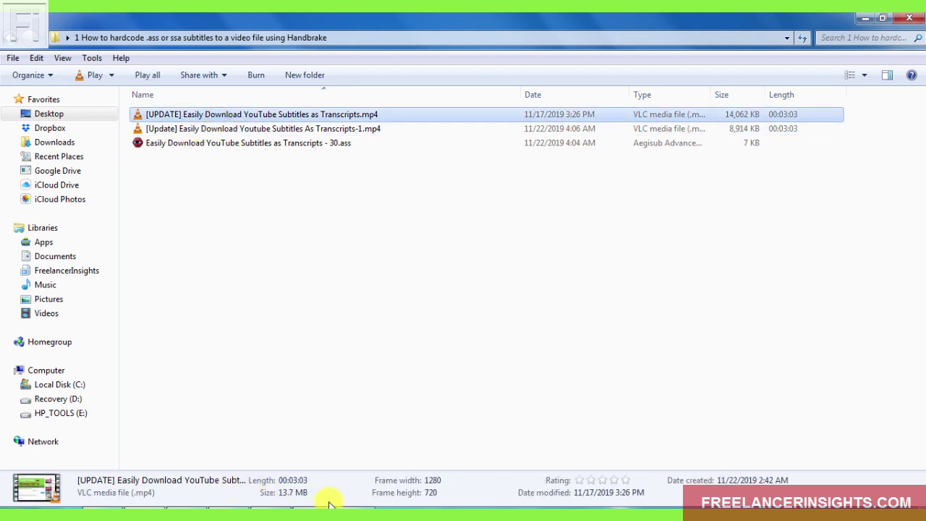
pyautogui.click(353, 507)
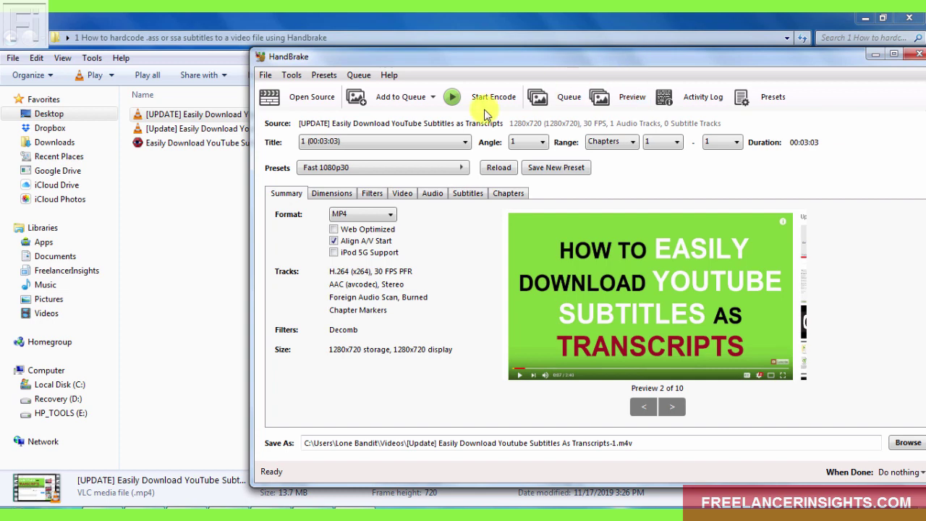
# Step: Choose the General > Very Fast 720p30 preset instead of Fast 1080p30
pyautogui.click(460, 169)
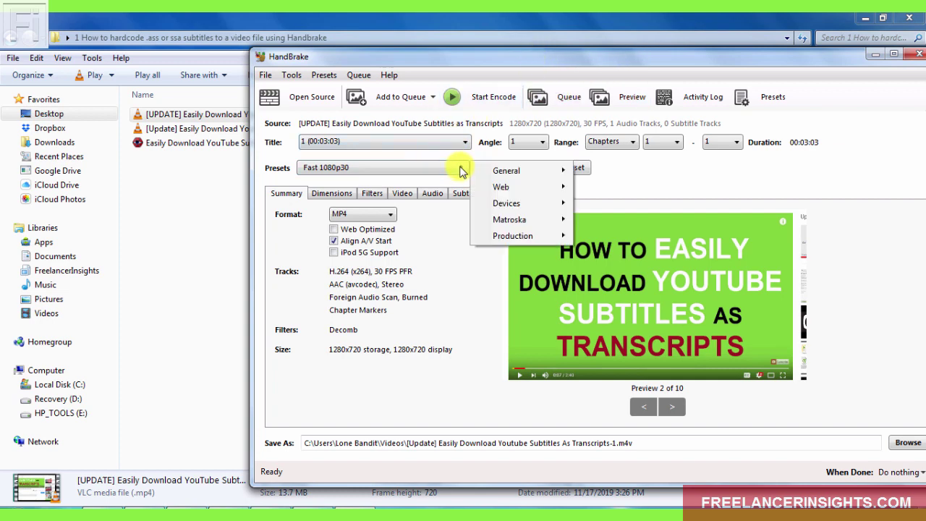
pyautogui.moveTo(506, 174)
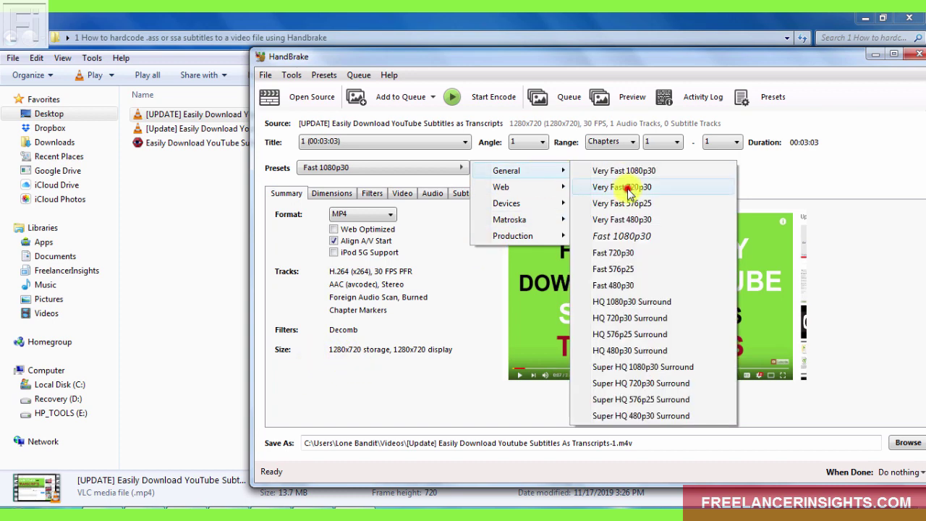
pyautogui.click(628, 192)
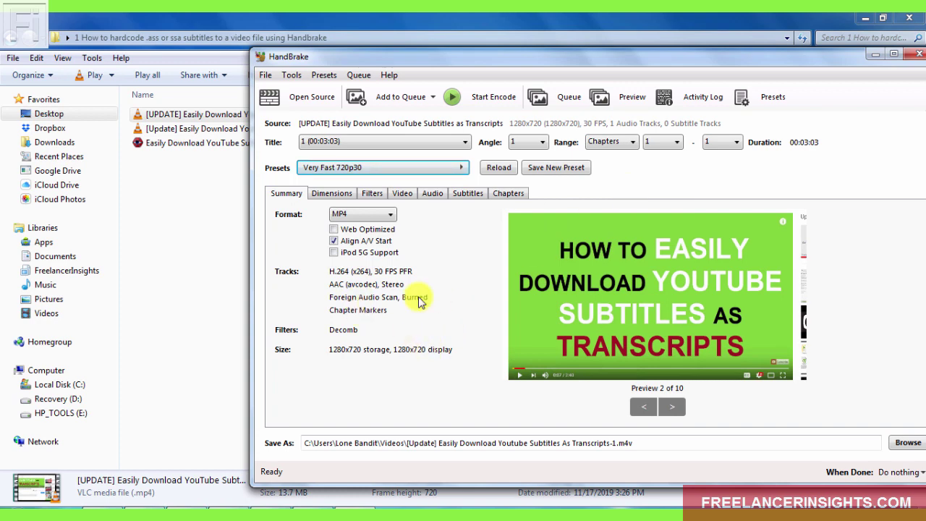
# Step: View the Subtitles tab, then check HandBrake's version (1.3.0) under Help > About
pyautogui.click(472, 196)
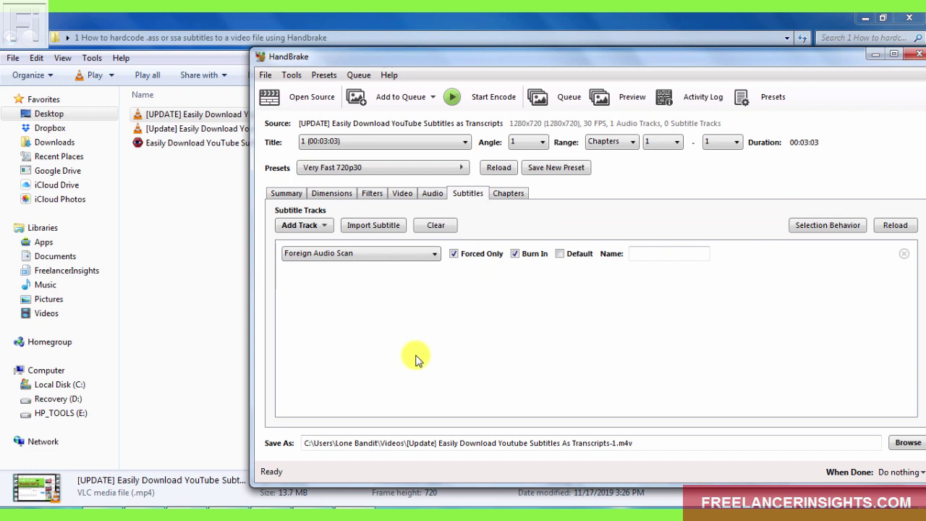
pyautogui.click(378, 228)
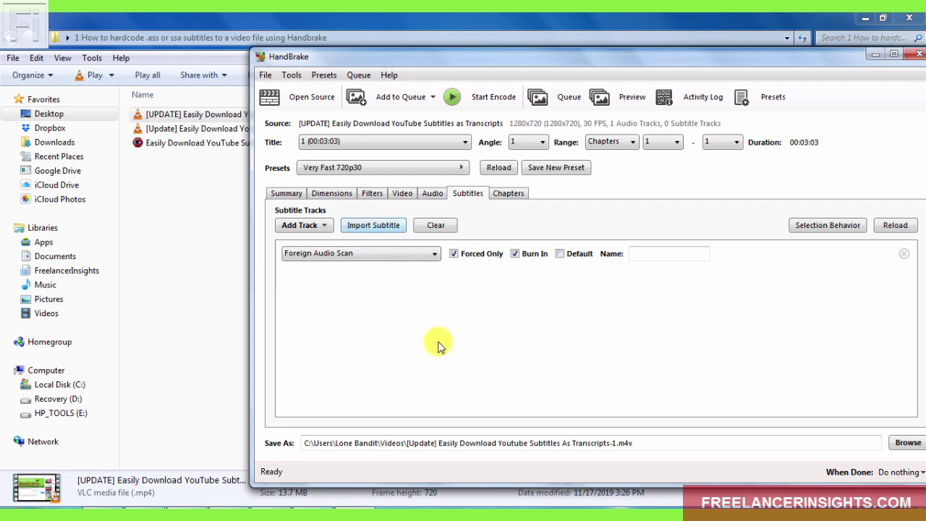
pyautogui.click(390, 75)
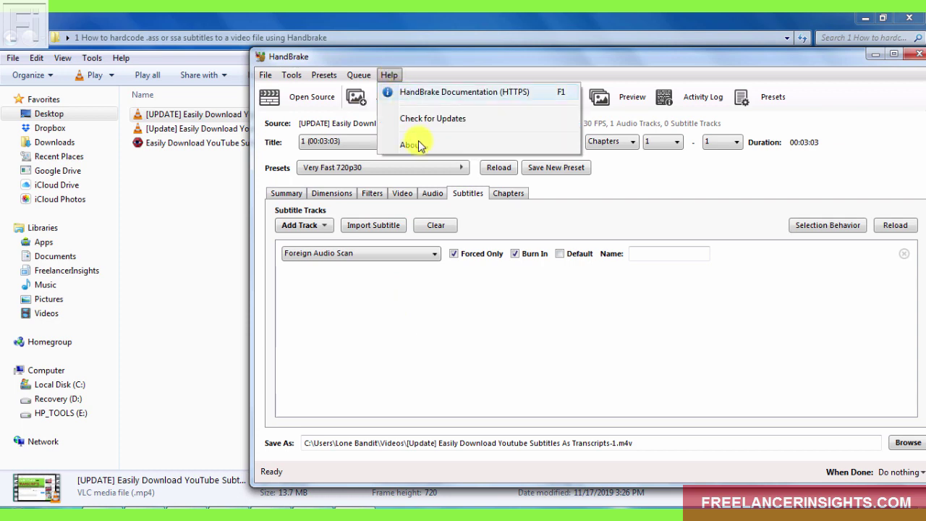
pyautogui.click(414, 144)
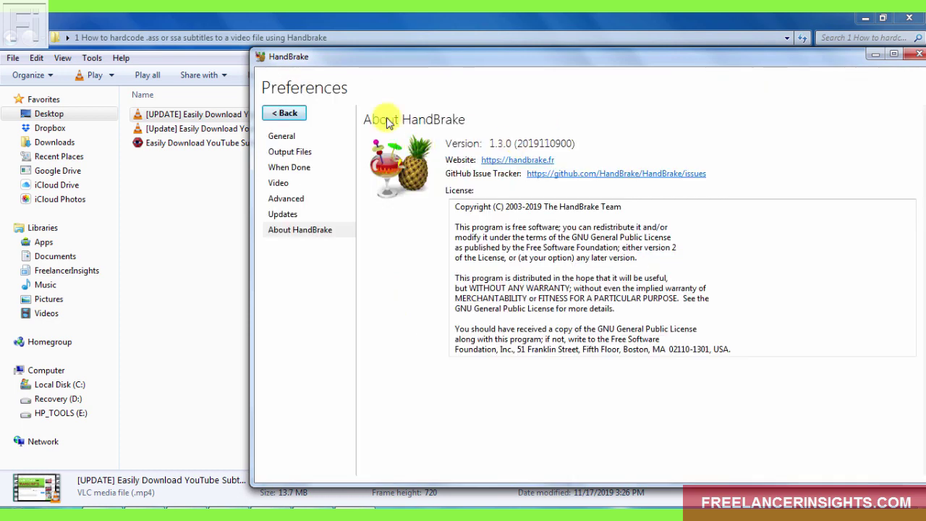
# Step: Return from About and import the .ass file as an English UTF-8 subtitle track
pyautogui.click(284, 115)
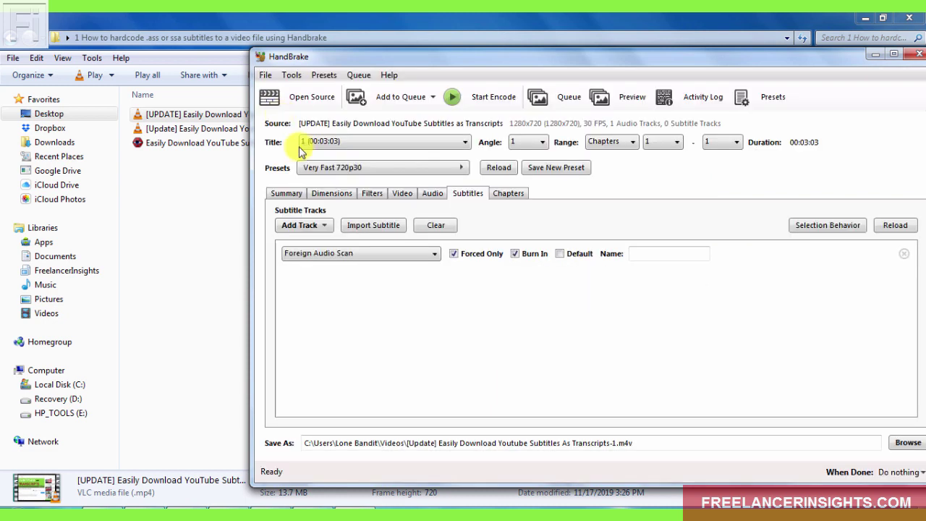
pyautogui.click(374, 225)
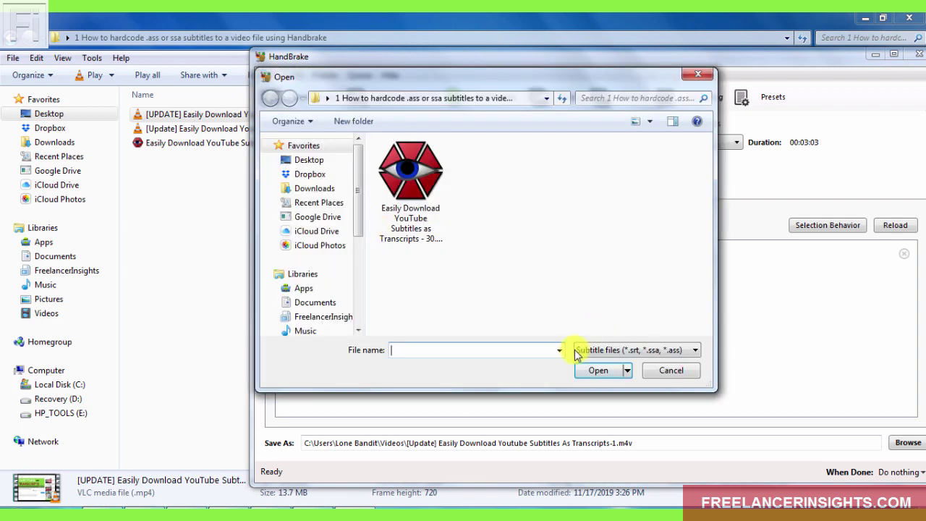
pyautogui.click(599, 354)
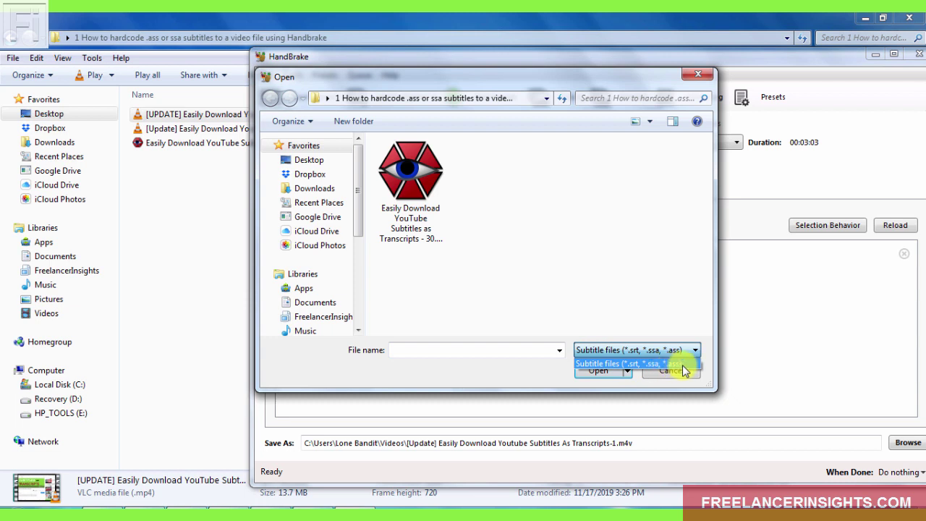
pyautogui.click(503, 369)
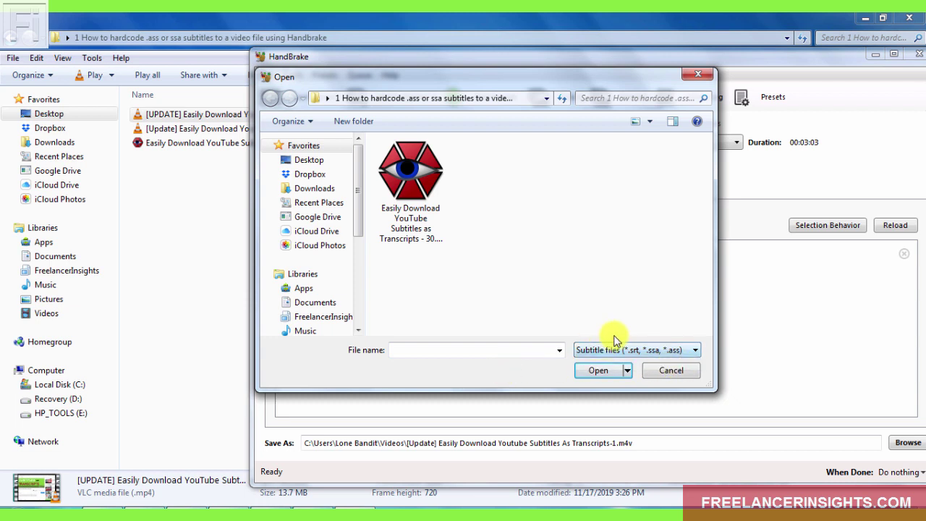
pyautogui.click(413, 207)
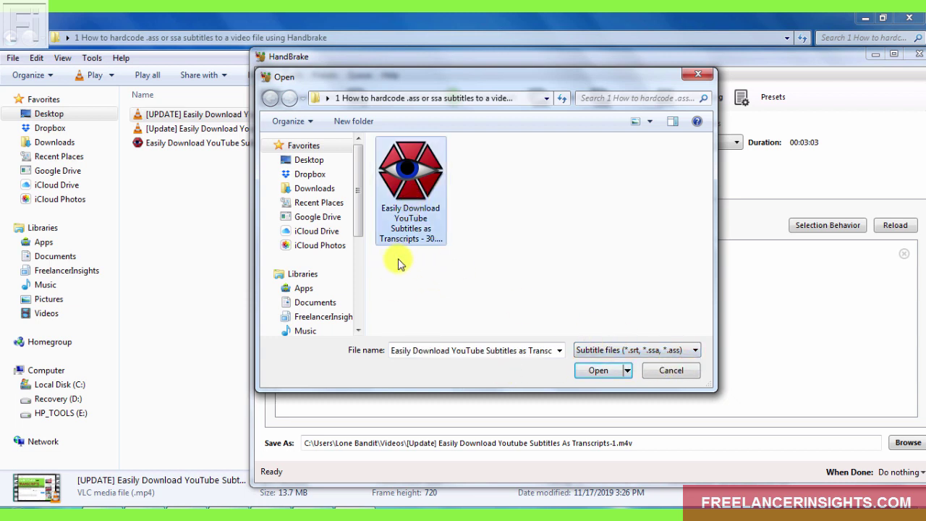
pyautogui.click(616, 372)
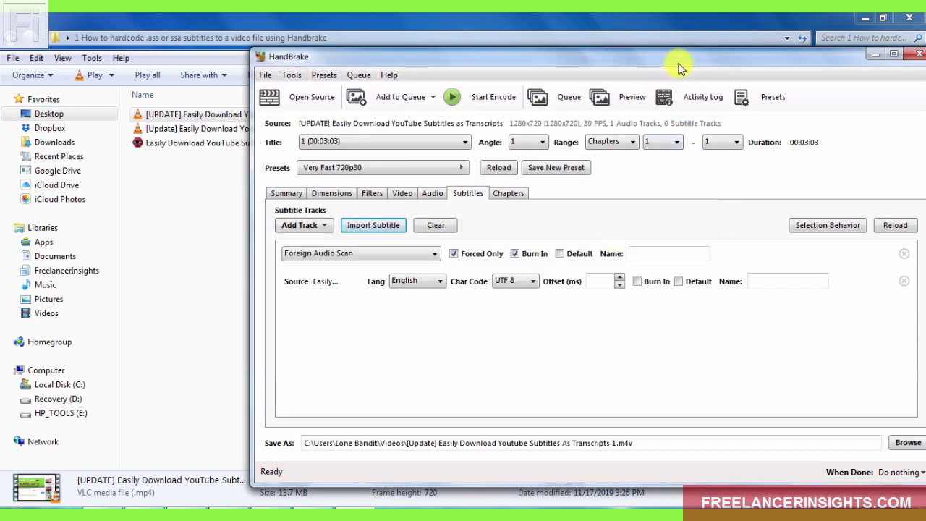
# Step: Tick Burn In on the imported .ass subtitle track
pyautogui.moveTo(672, 55); pyautogui.dragTo(572, 43)
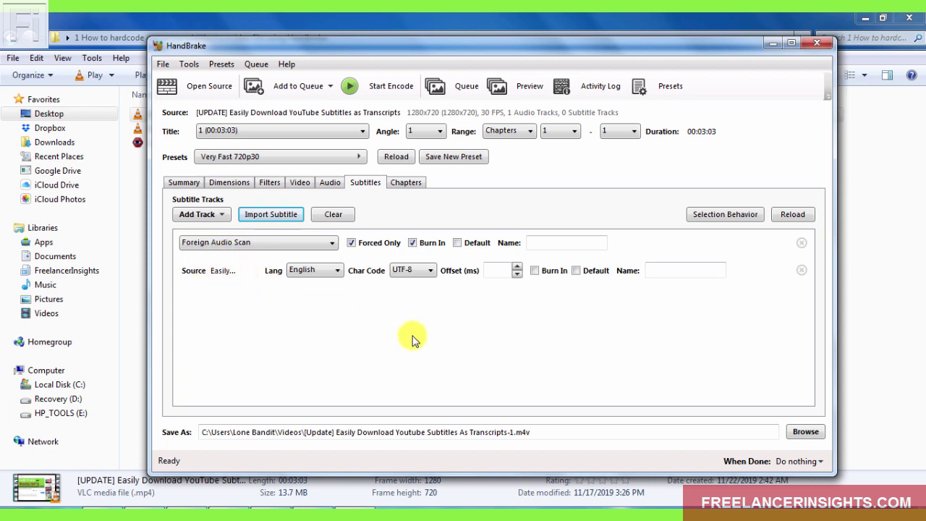
pyautogui.click(534, 270)
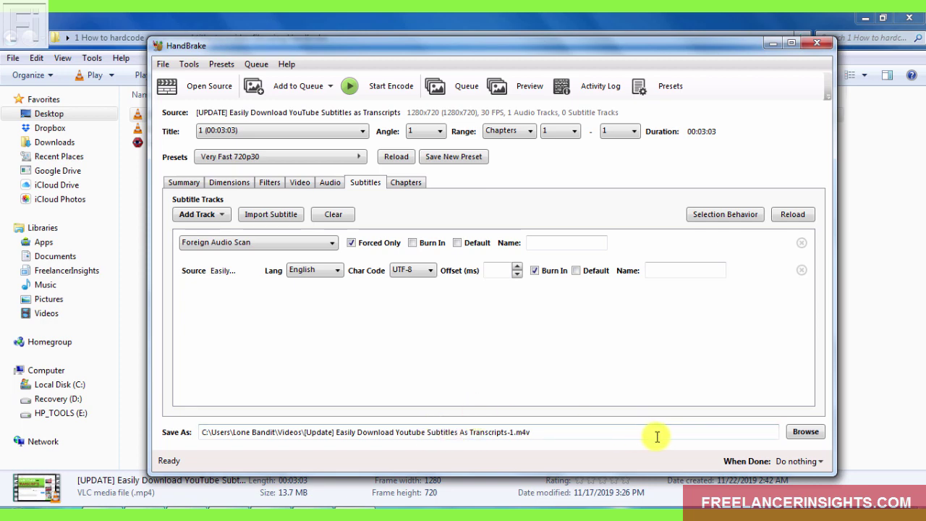
# Step: Save the output as 'Hardcode - ASS Sub.mp4' in the Desktop hardcoding project folder
pyautogui.click(796, 433)
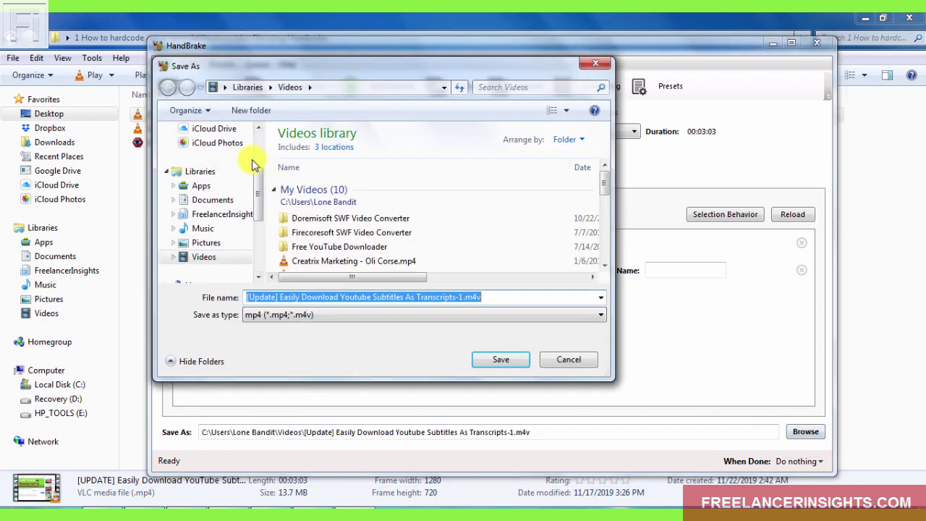
pyautogui.scroll(3, 256, 155)
pyautogui.click(207, 149)
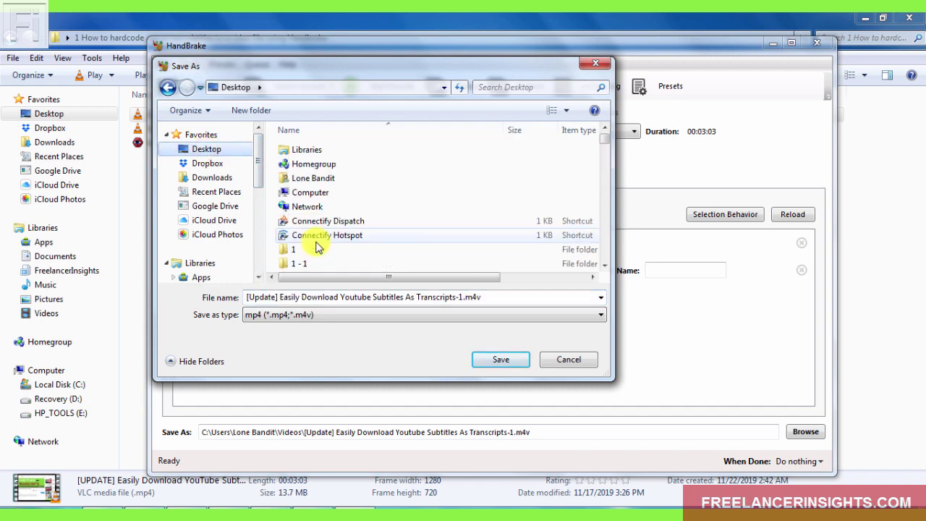
pyautogui.click(315, 238)
pyautogui.press('Down')
pyautogui.press('Down')
pyautogui.press('Down')
pyautogui.press('Down')
pyautogui.press('Down')
pyautogui.press('Down')
pyautogui.press('Down')
pyautogui.press('Down')
pyautogui.press('Down')
pyautogui.press('Down')
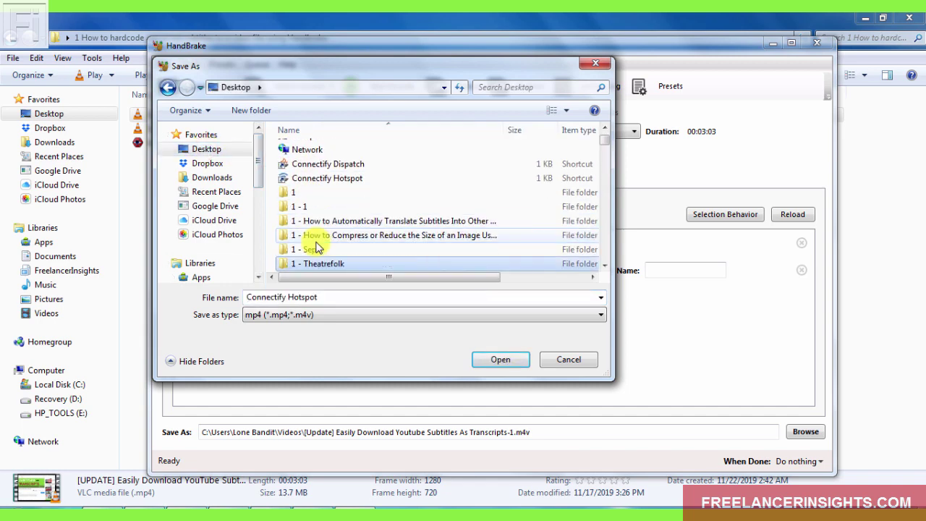
pyautogui.doubleClick(315, 249)
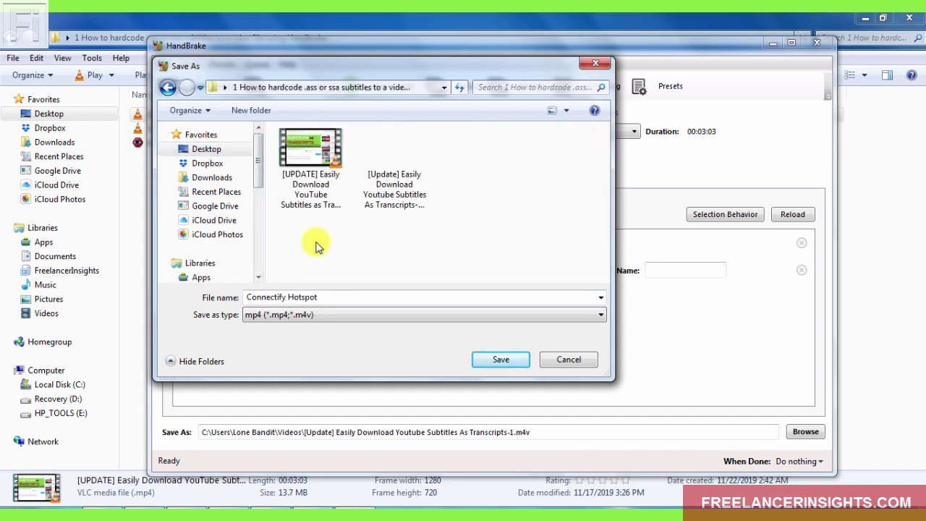
pyautogui.click(345, 300)
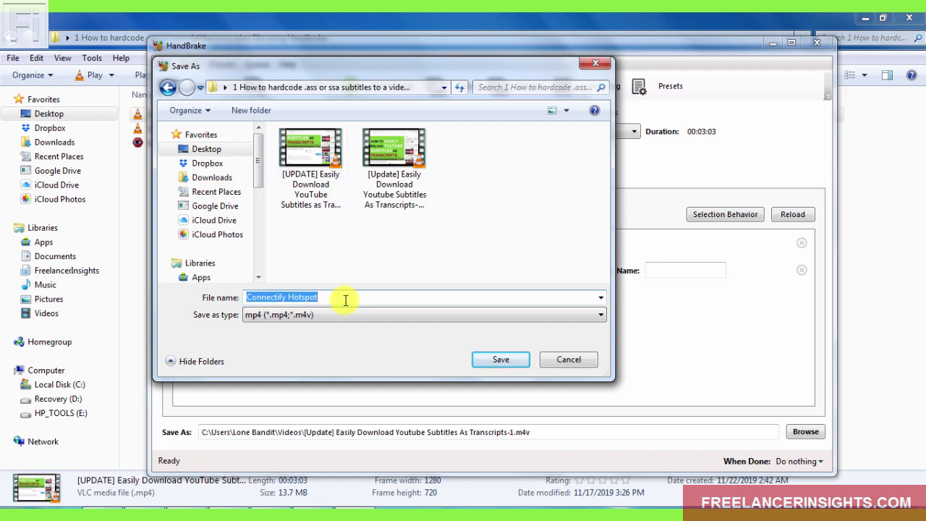
pyautogui.write('A')
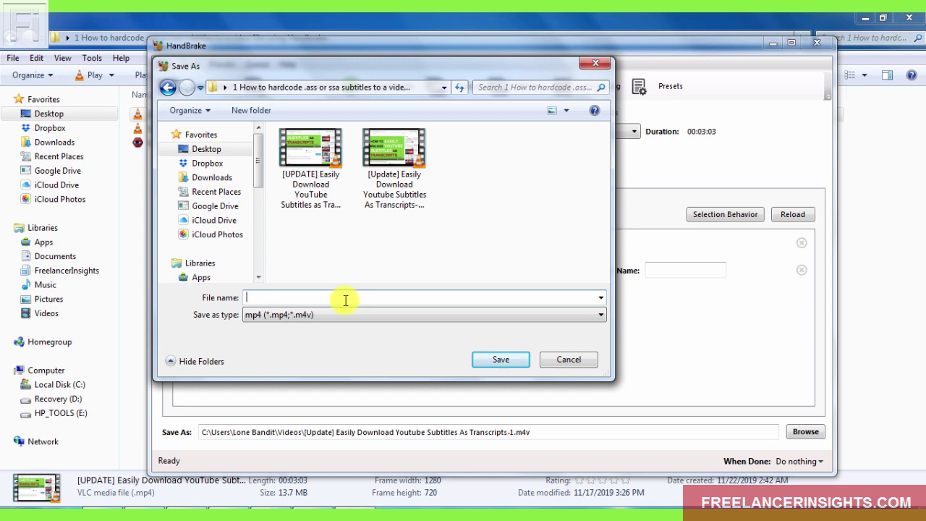
pyautogui.write('ardcode - A')
pyautogui.press('BackSpace')
pyautogui.press('BackSpace')
pyautogui.press('BackSpace')
pyautogui.press('BackSpace')
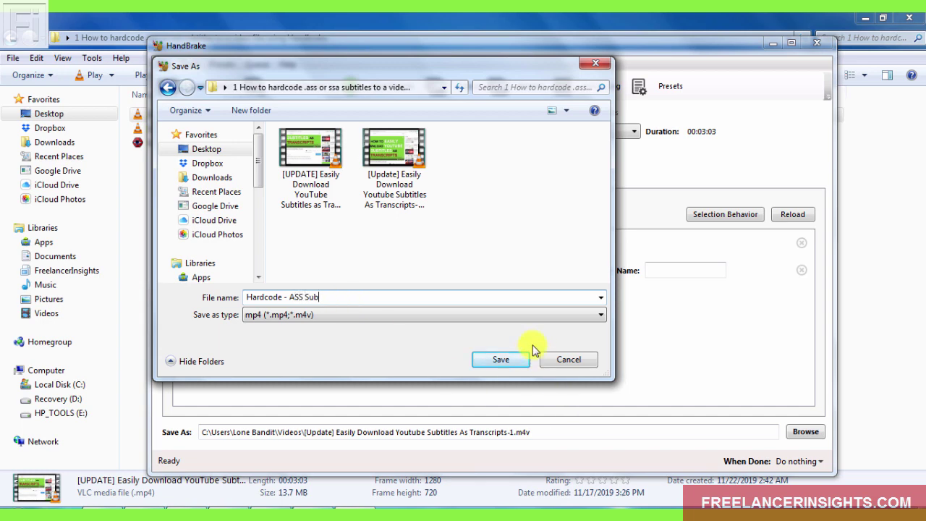
pyautogui.write('mp4')
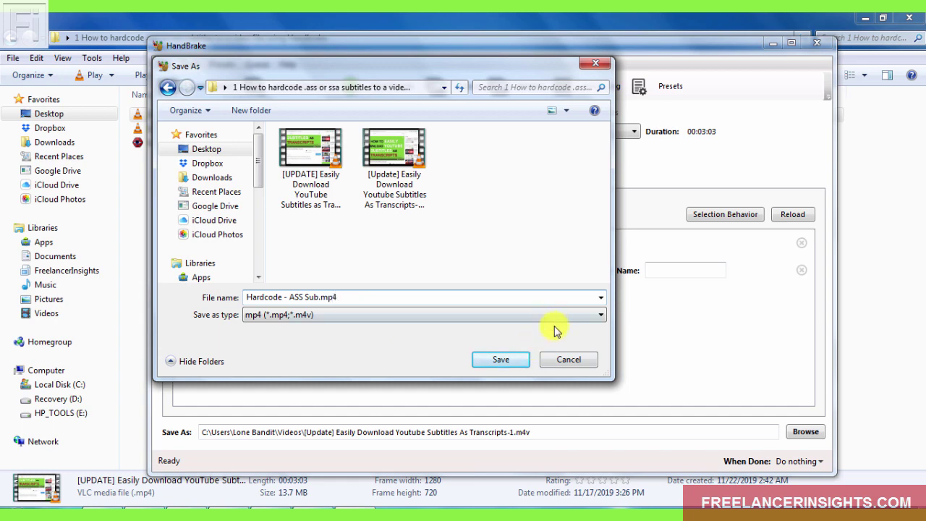
pyautogui.click(502, 364)
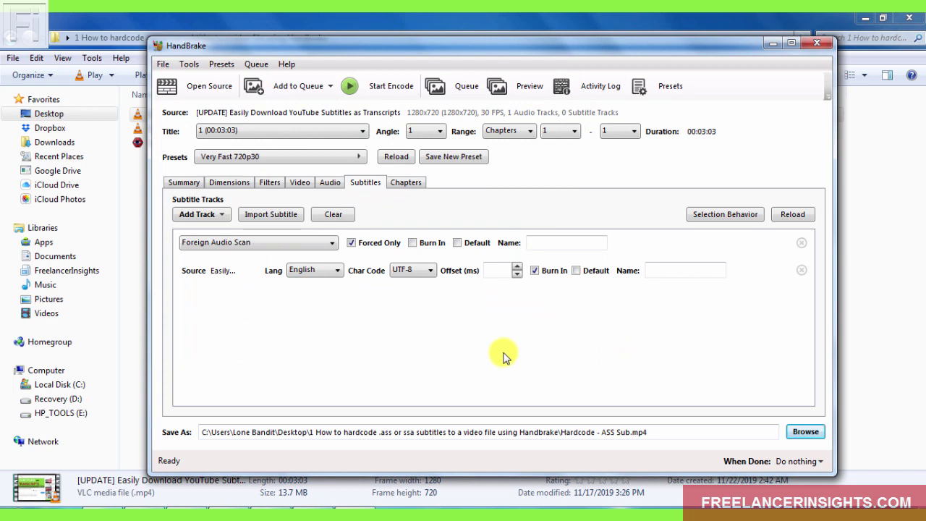
# Step: Start encoding the video with the burned-in .ass subtitles until the queue finishes
pyautogui.click(389, 88)
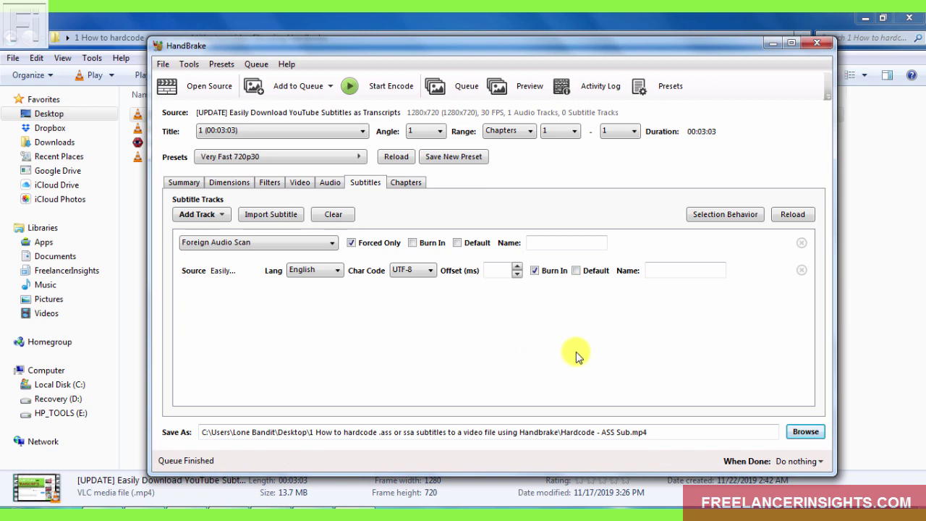
# Step: Play the new Hardcode - ASS Sub.mp4 from the project folder in VLC
pyautogui.click(854, 311)
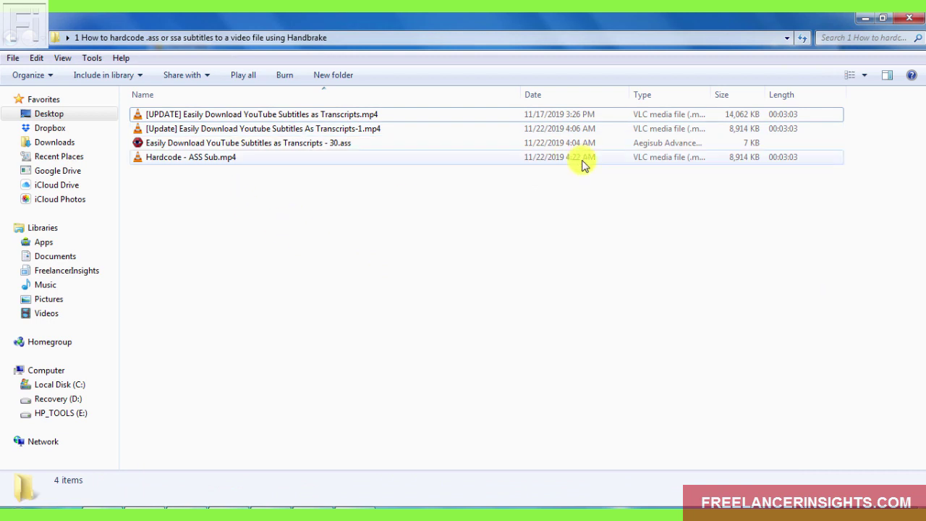
pyautogui.click(201, 160)
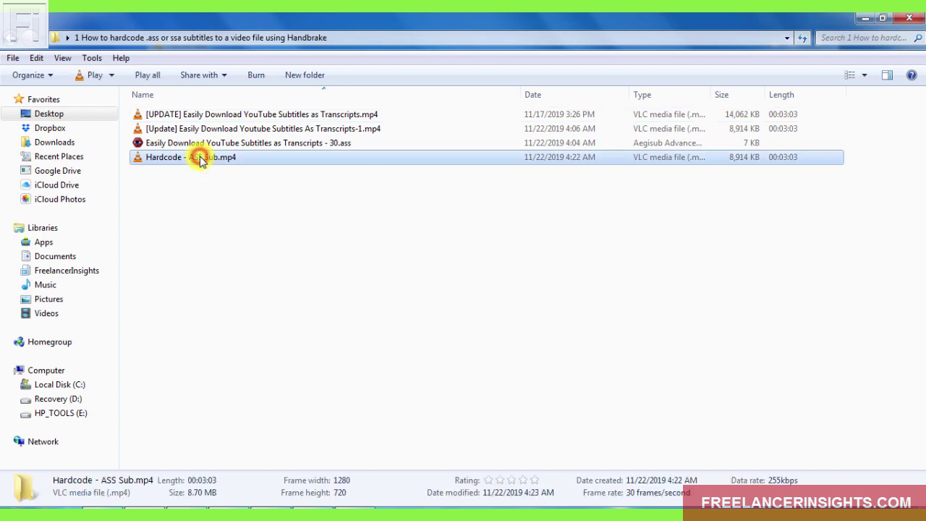
pyautogui.doubleClick(201, 160)
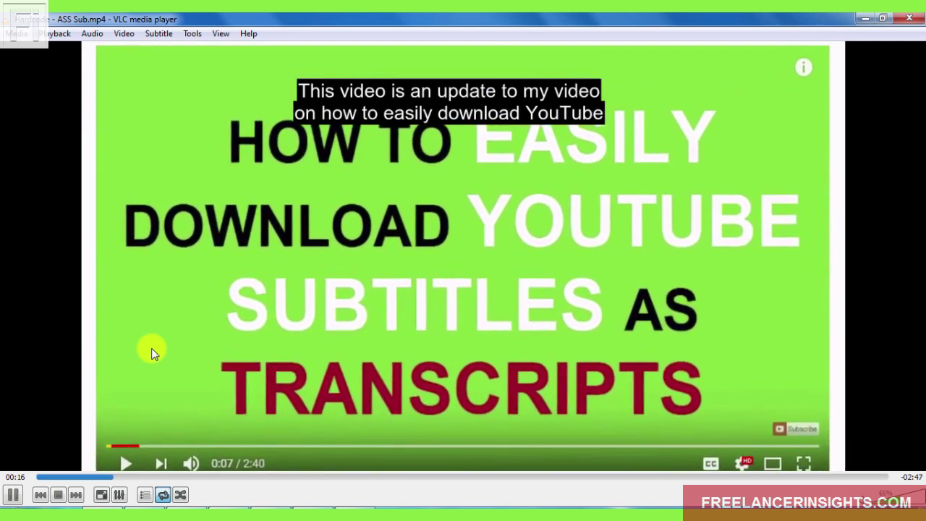
# Step: Pause playback and rewind to 00:03 to check the first burned-in subtitle line
pyautogui.press('space')
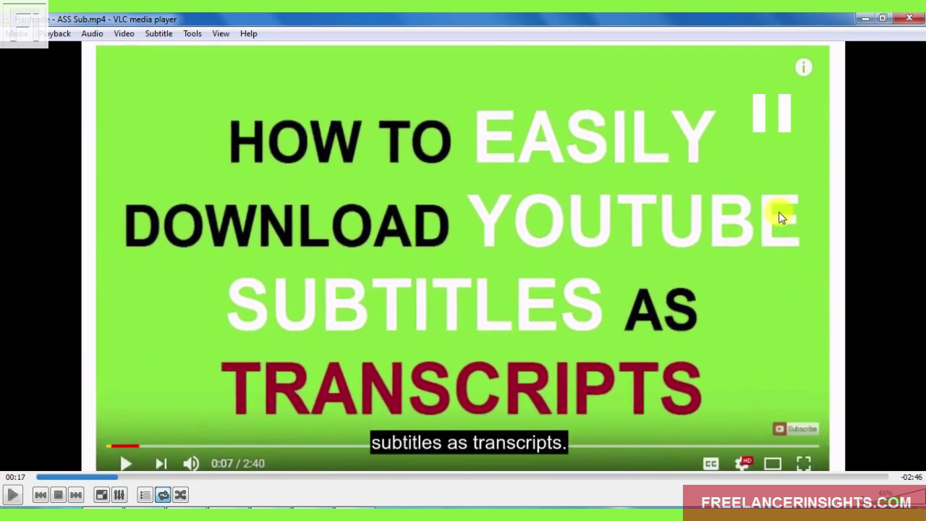
pyautogui.click(97, 477)
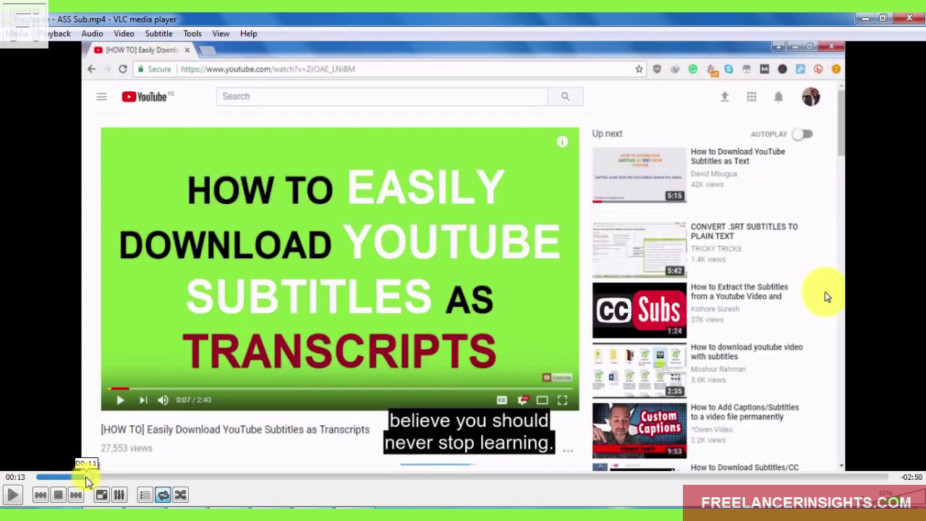
pyautogui.click(84, 480)
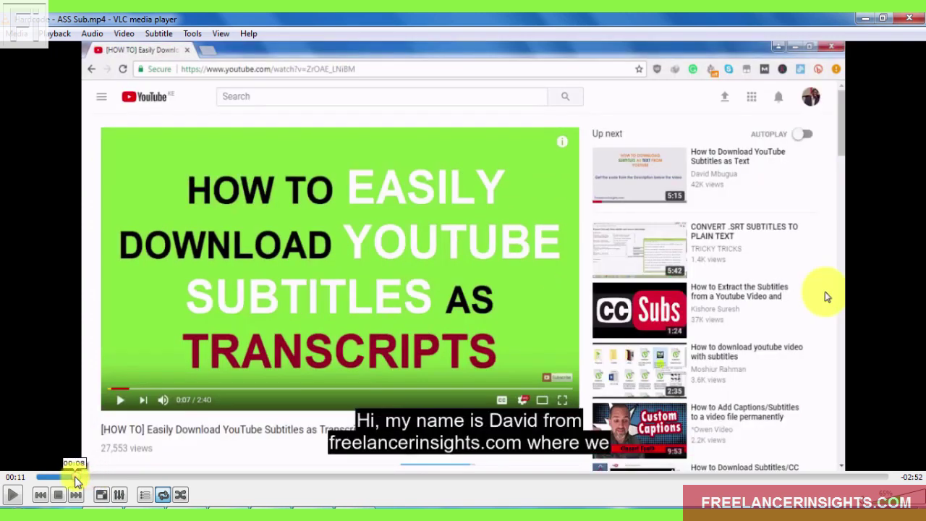
pyautogui.click(74, 479)
pyautogui.click(51, 479)
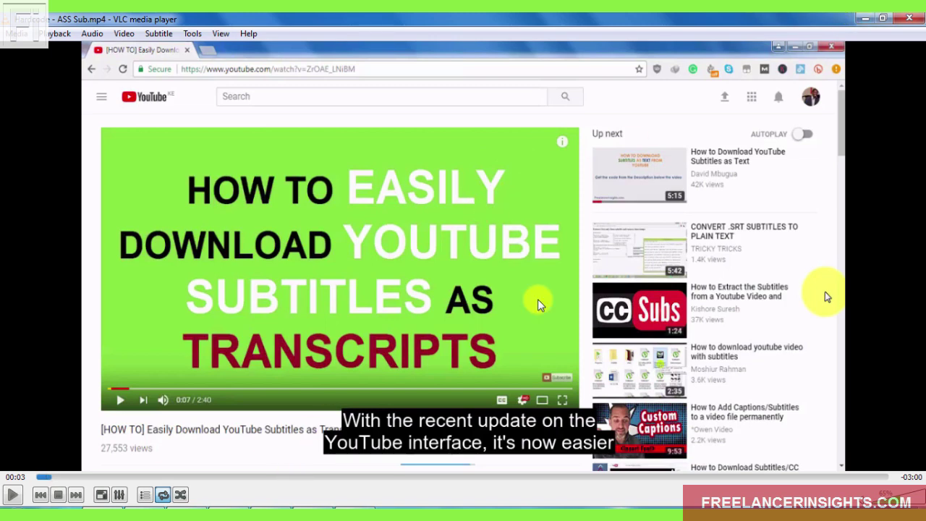
pyautogui.click(864, 17)
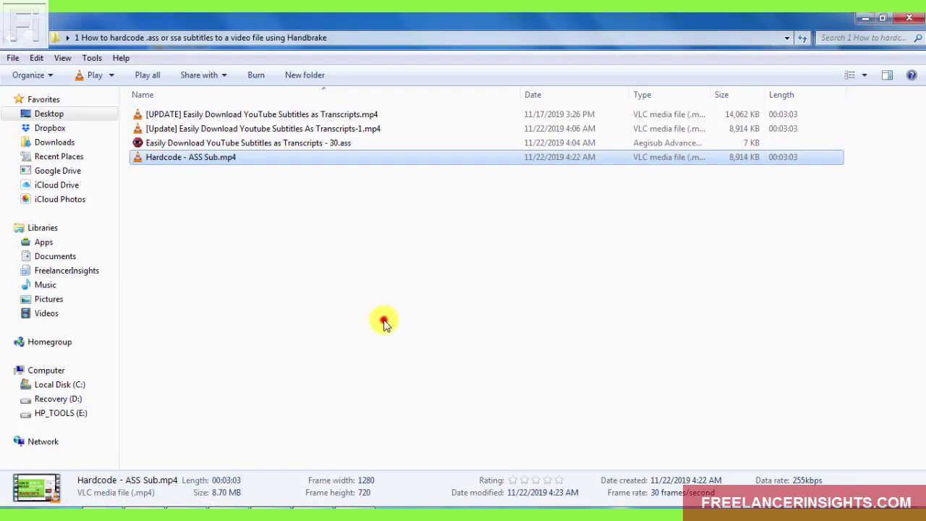
pyautogui.click(385, 323)
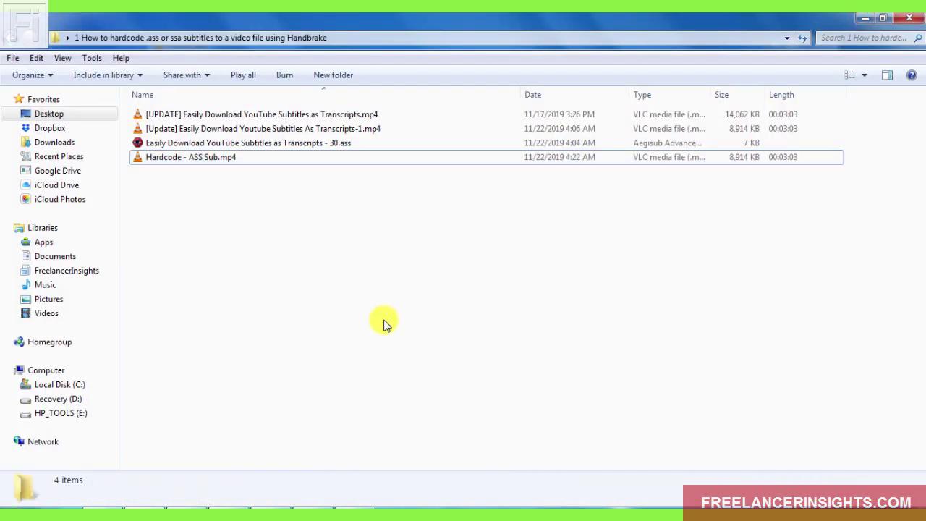